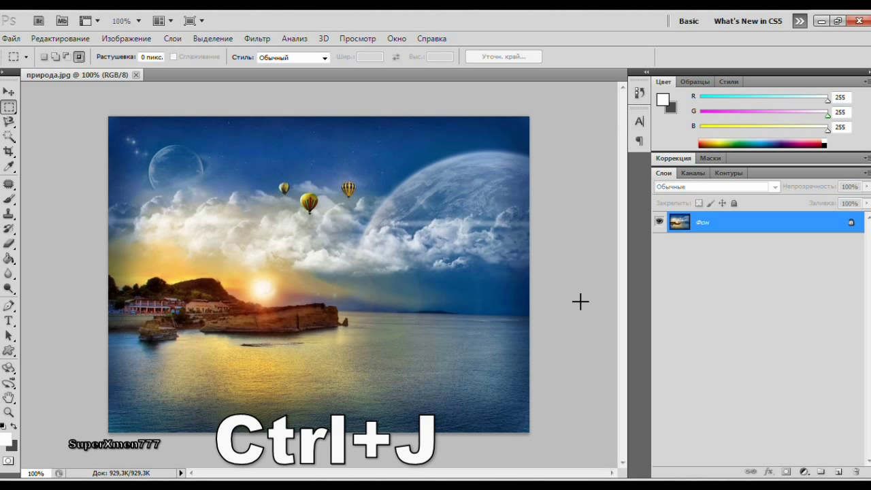
Duplicate the landscape photo into Layer 1 and desaturate that copy to black and white.
key("ctrl+j")
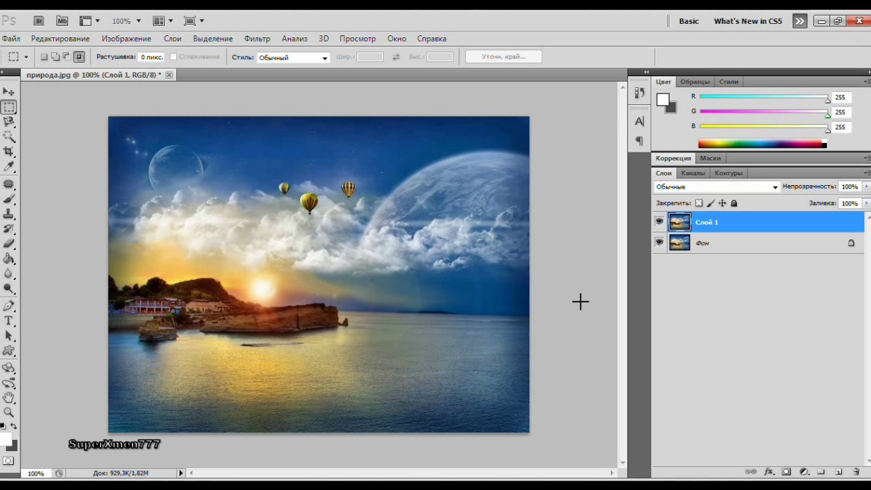
key("shift+ctrl+u")
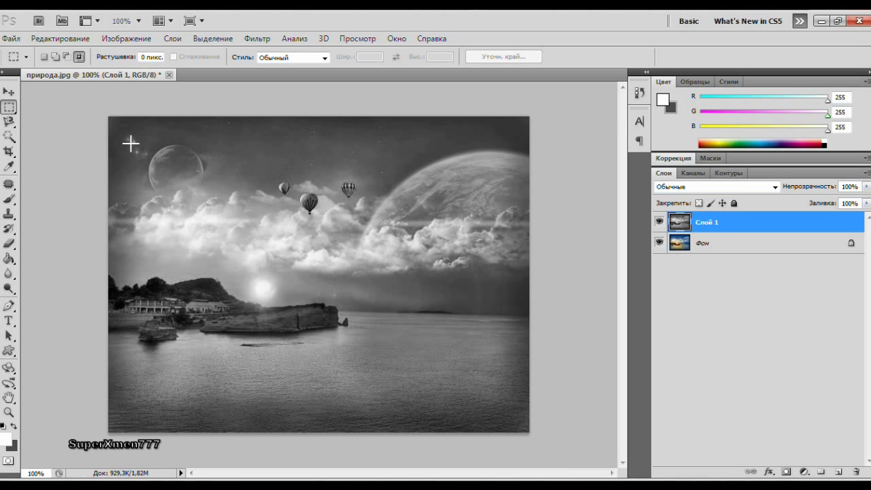
Select the left half of the greyscale image with a rectangle and copy it to new layer Слой 2.
right_click(11, 110)
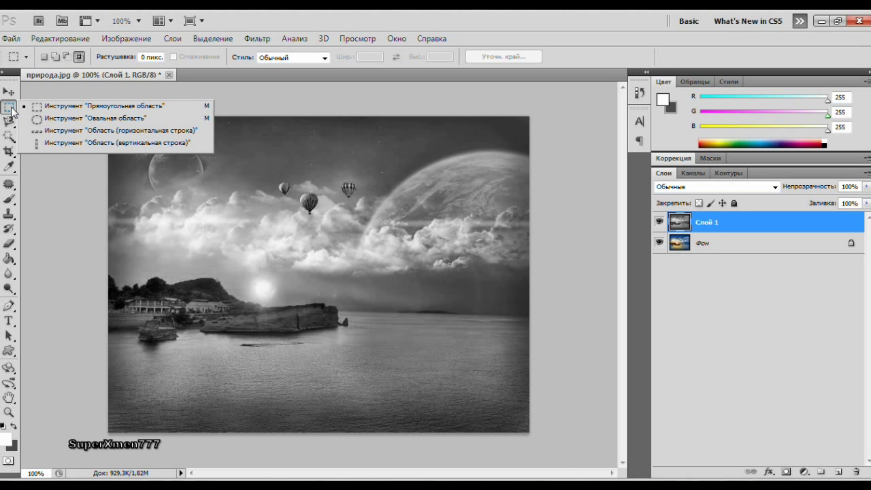
left_click(49, 109)
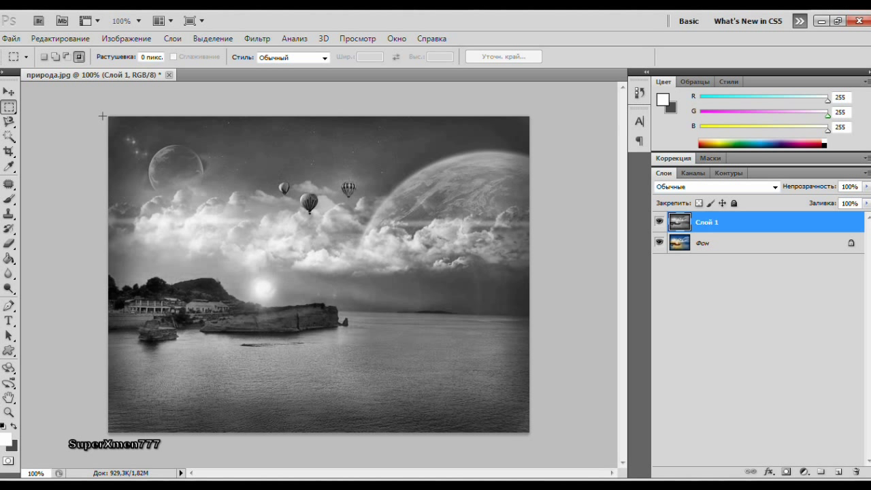
mouse_move(219, 134)
left_mouse_down()
mouse_move(323, 394)
mouse_move(319, 432)
left_mouse_up()
left_click_drag(319, 434, 319, 433)
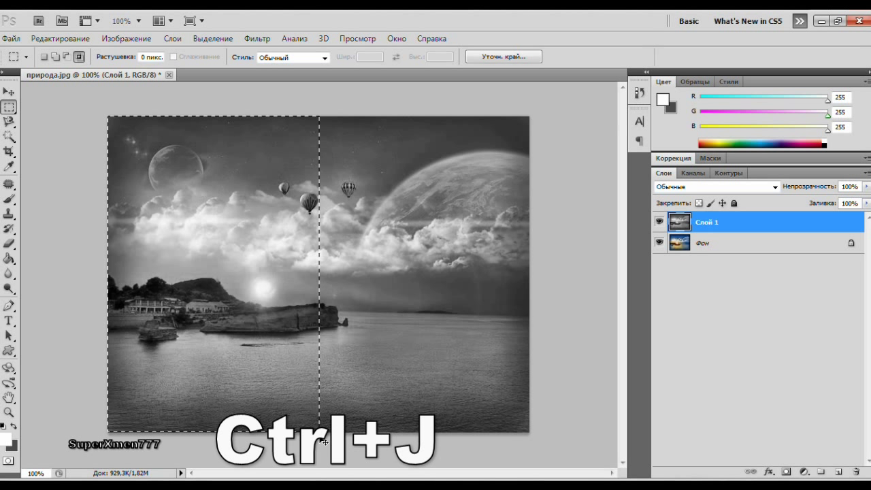
key("ctrl+j")
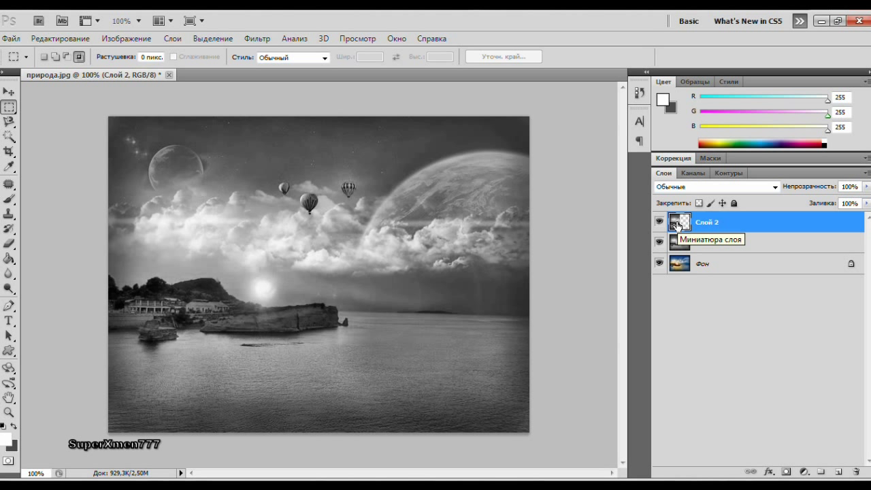
key("ctrl")
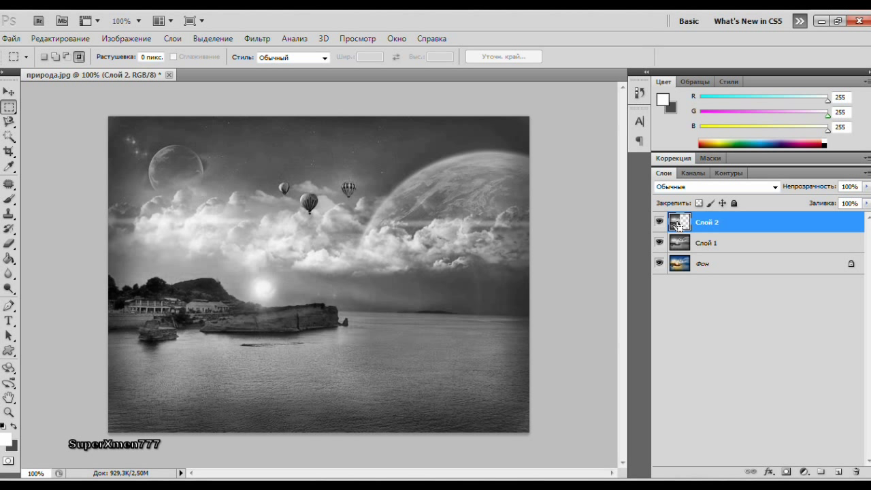
Using Слой 2's outline as a selection, delete the left half from Слой 1 and deselect.
left_click(677, 225, "ctrl")
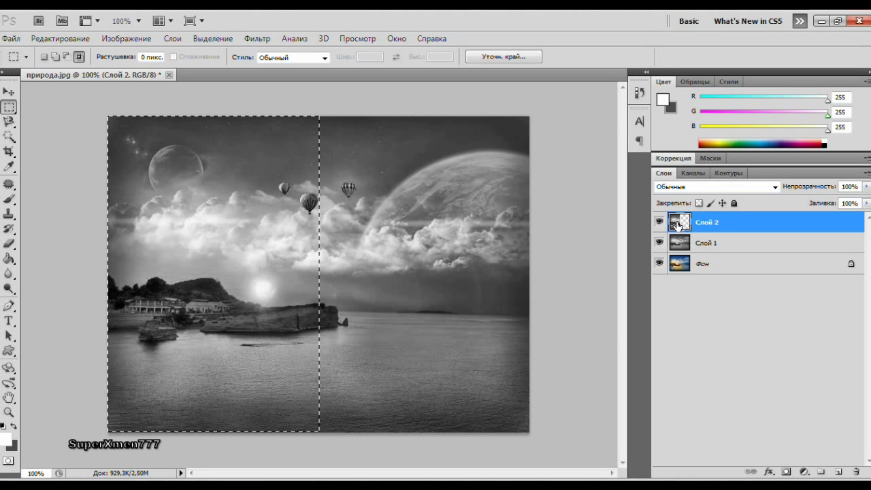
left_click(712, 244)
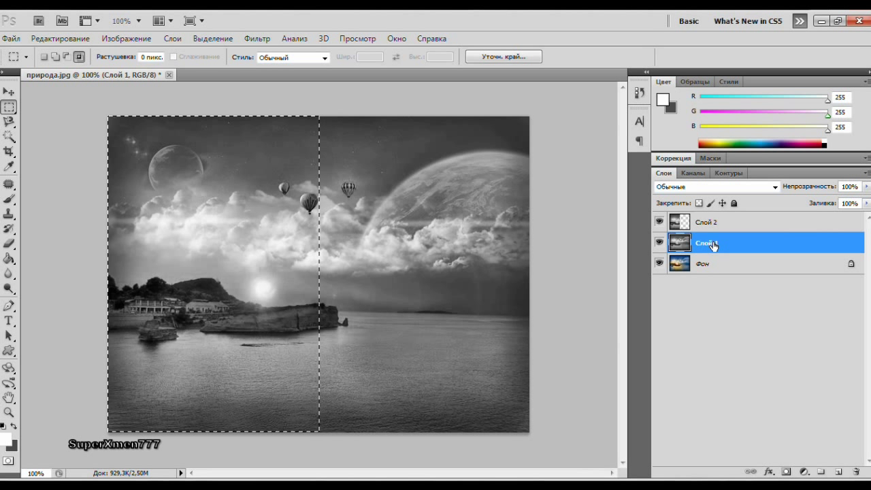
key("Delete")
key("ctrl+d")
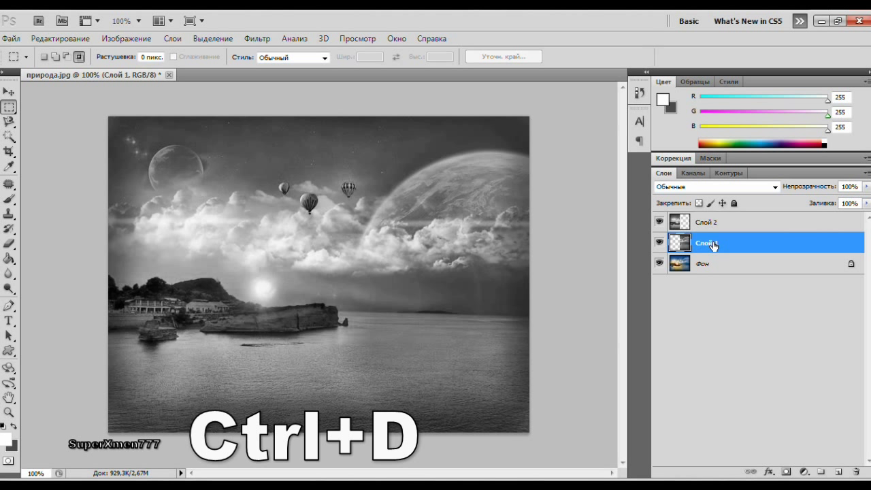
Toggle Слой 1 and Слой 2 visibility to check each half, then make Слой 2 active.
left_click(659, 243)
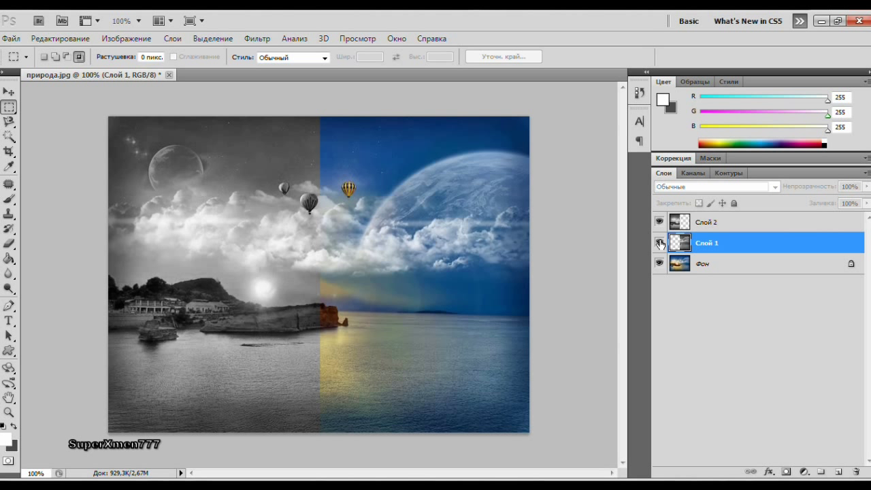
left_click(659, 243)
left_click(659, 222)
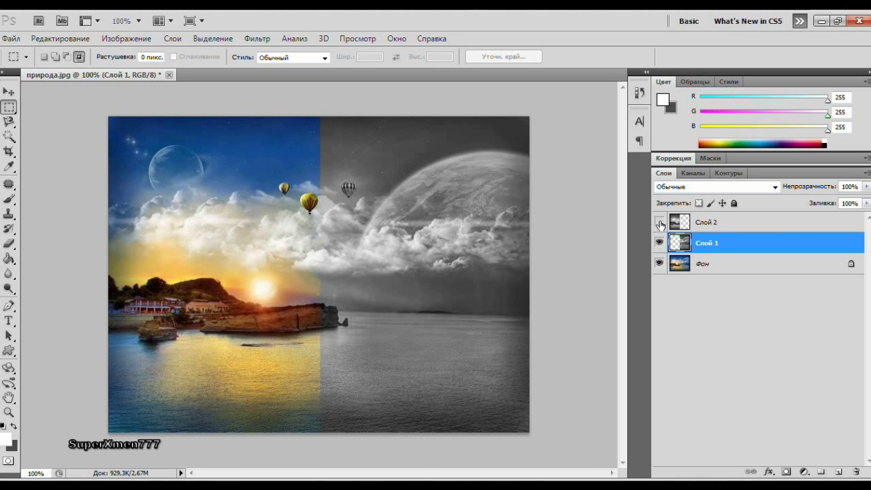
left_click(659, 223)
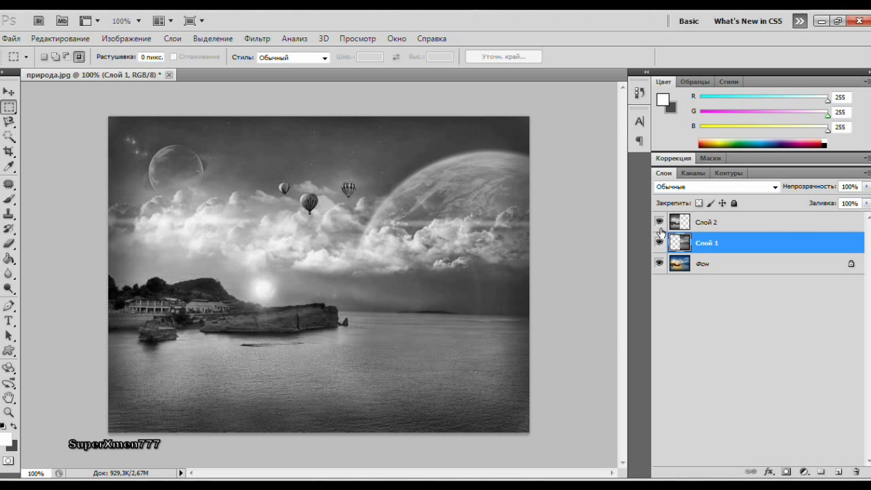
left_click(723, 225)
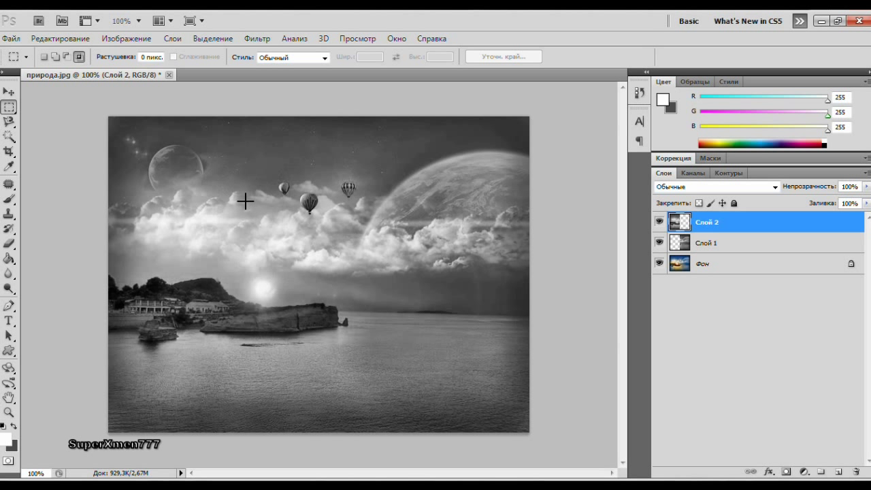
Warp Слой 2's top-right corner down and inward into a page curl exposing the colour sky.
key("ctrl+t")
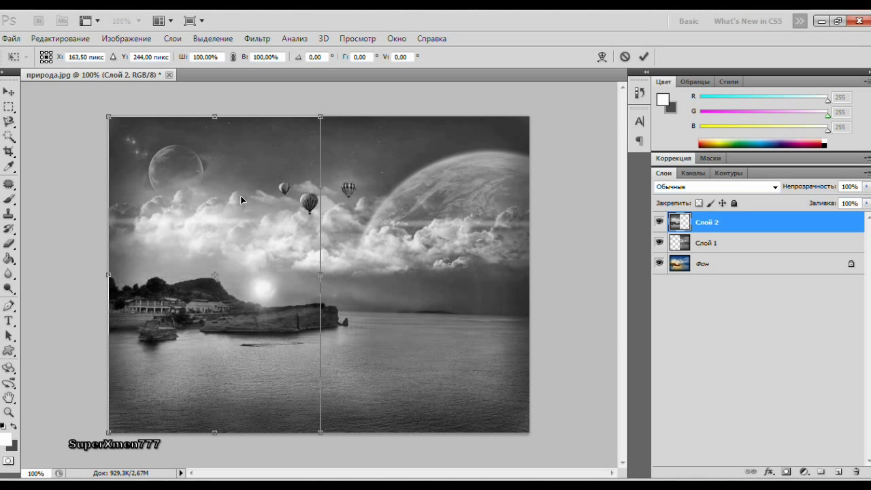
right_click(240, 195)
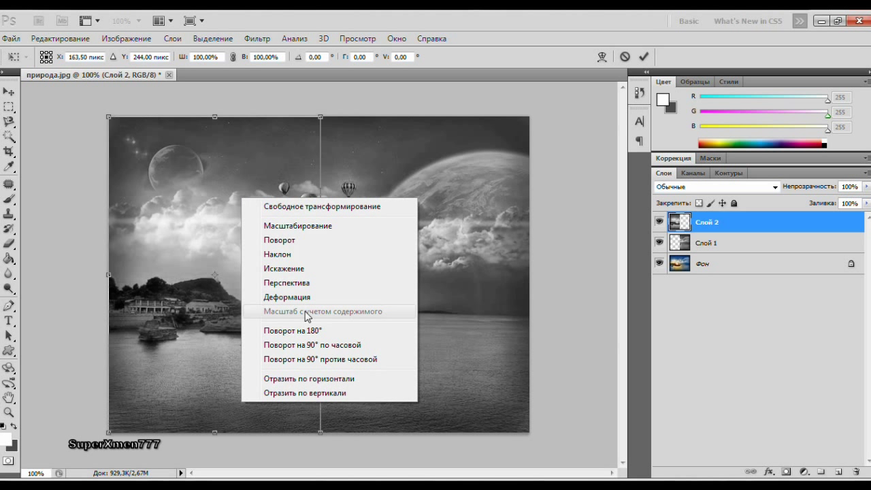
left_click(286, 297)
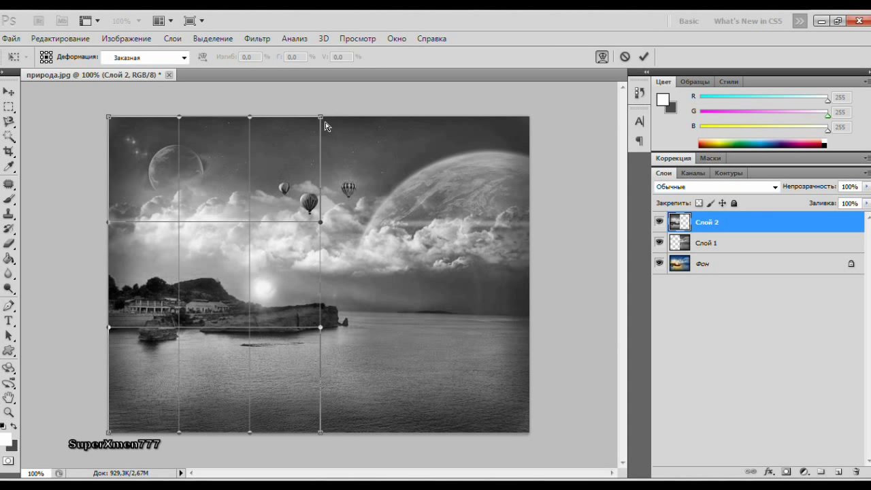
mouse_move(322, 121)
left_mouse_down()
mouse_move(222, 207)
mouse_move(127, 270)
mouse_move(134, 306)
left_mouse_up()
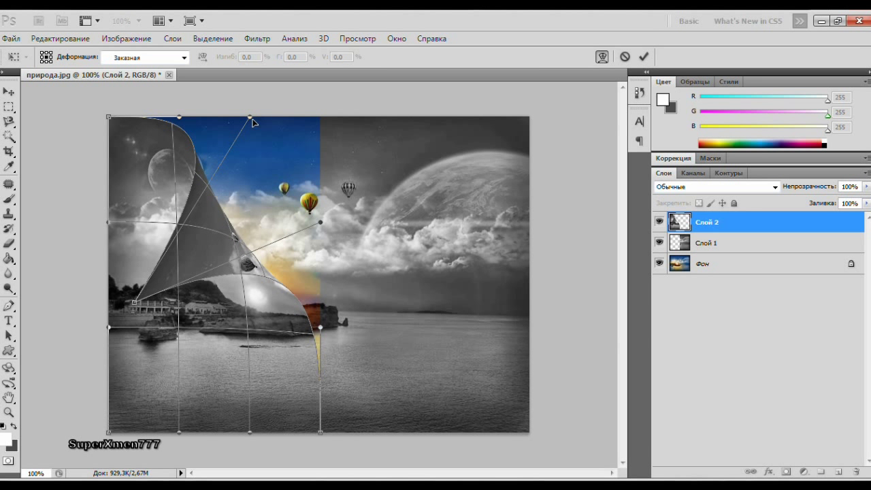
left_click_drag(250, 119, 181, 142)
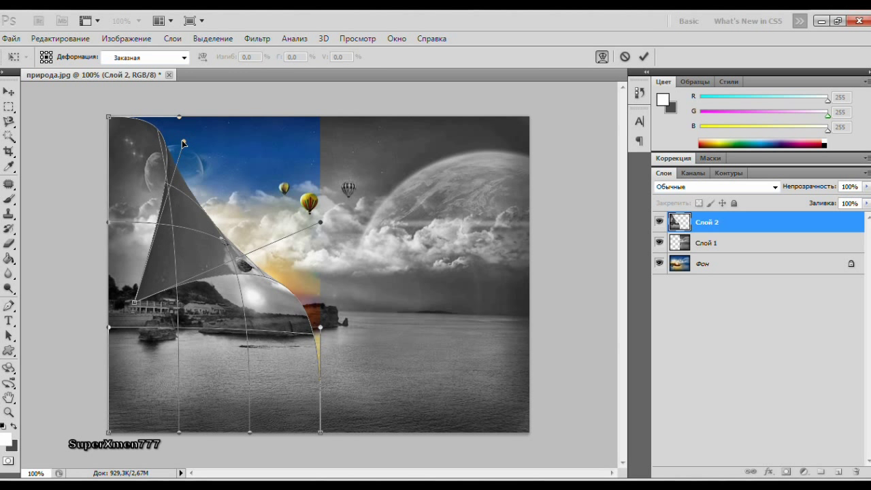
left_click_drag(320, 222, 307, 328)
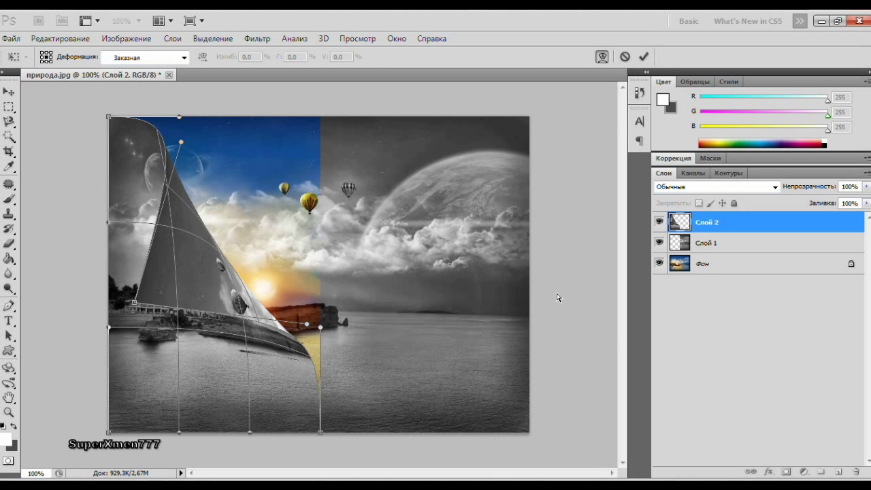
key("Return")
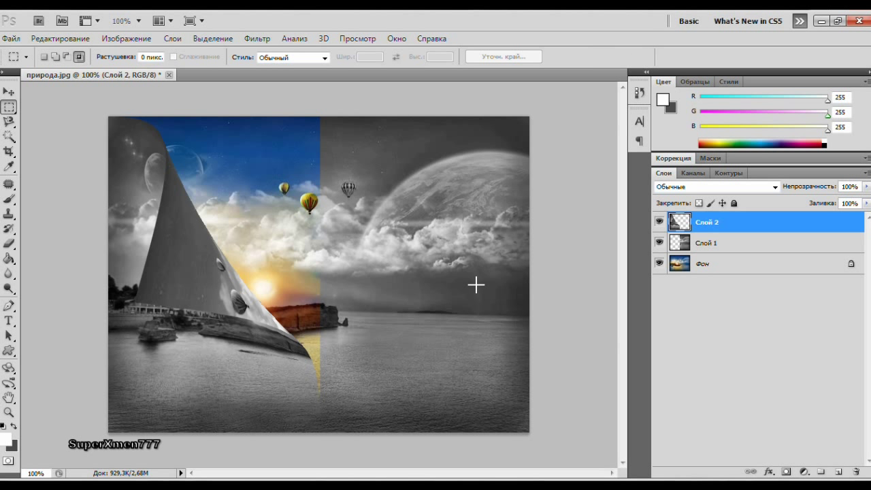
Warp Слой 1's top-left corner into a matching page curl revealing the colour sky and sea.
left_click(726, 246)
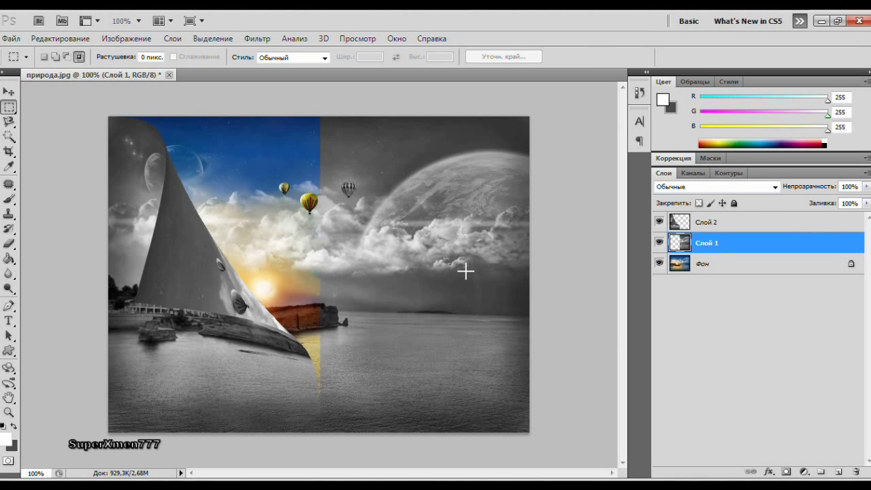
key("ctrl+t")
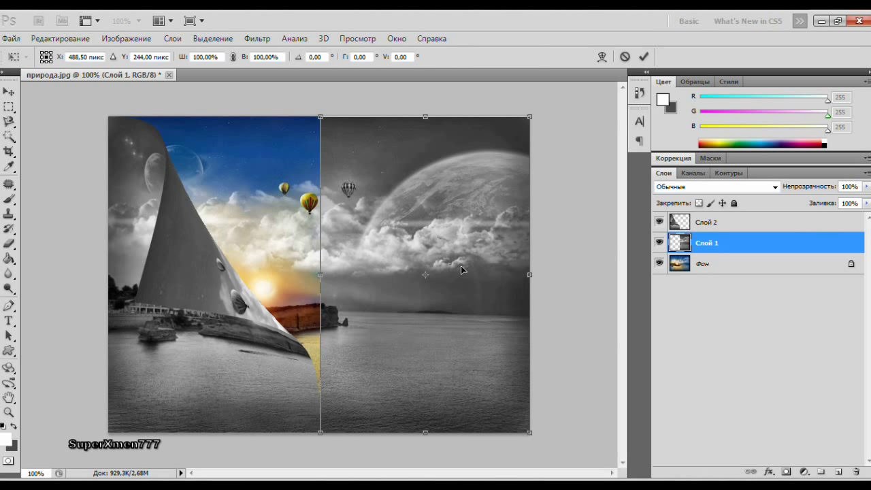
right_click(461, 269)
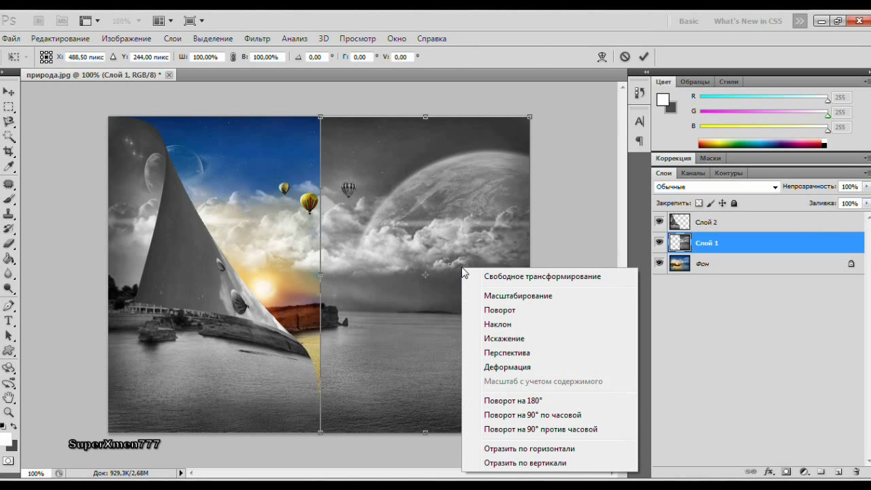
left_click(492, 366)
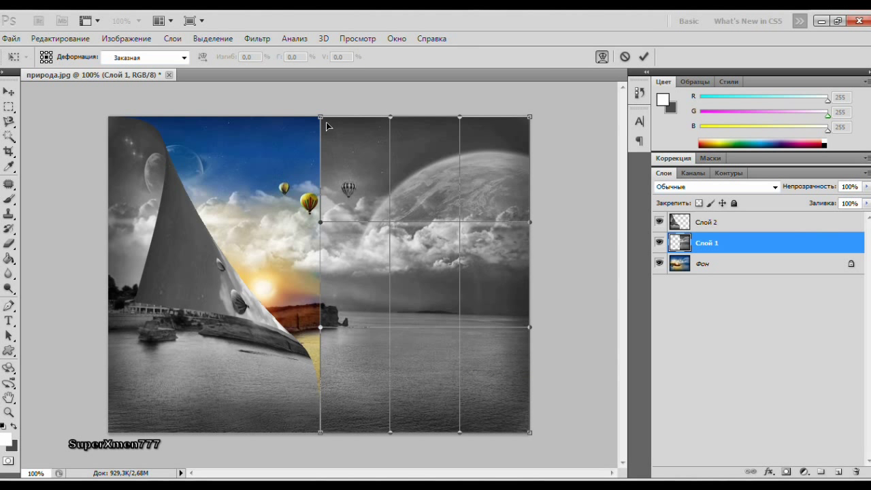
mouse_move(326, 122)
left_mouse_down()
mouse_move(471, 299)
mouse_move(508, 313)
left_mouse_up()
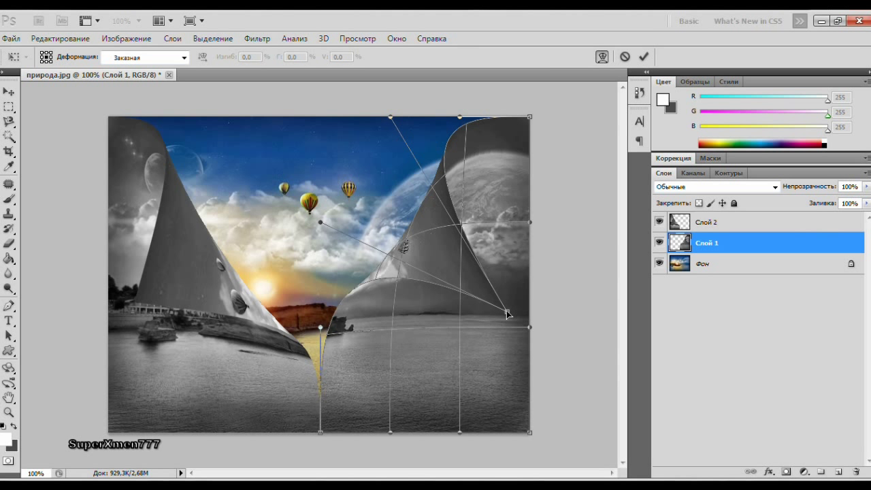
left_click_drag(393, 121, 456, 134)
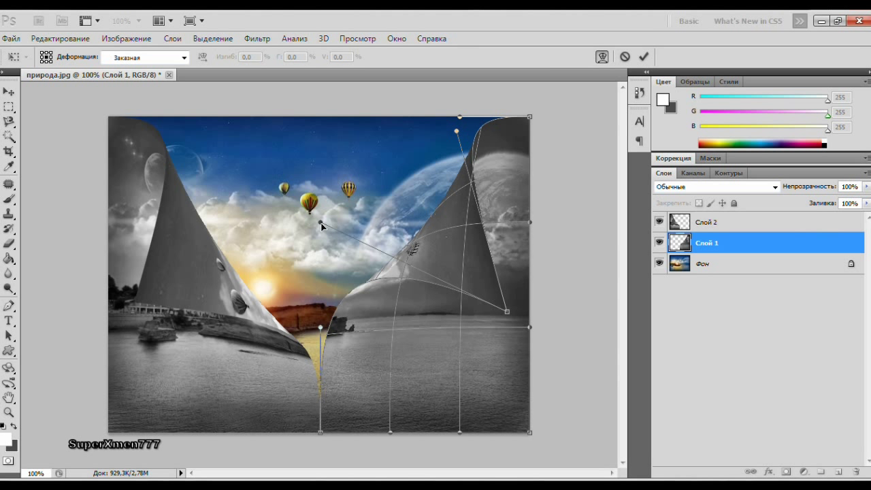
left_click_drag(323, 223, 334, 309)
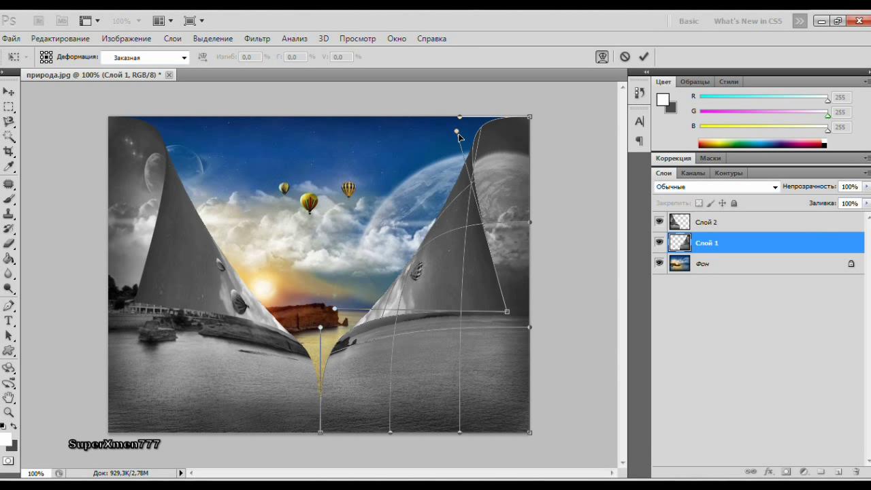
left_click_drag(457, 134, 454, 130)
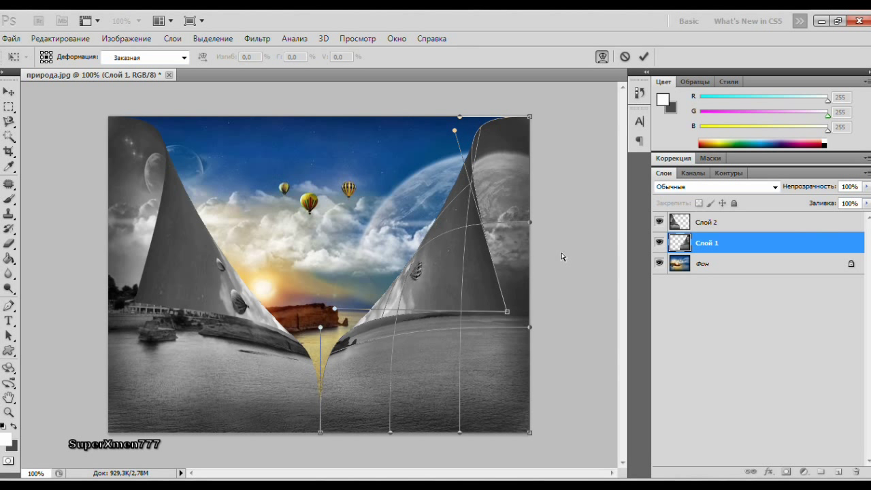
key("Return")
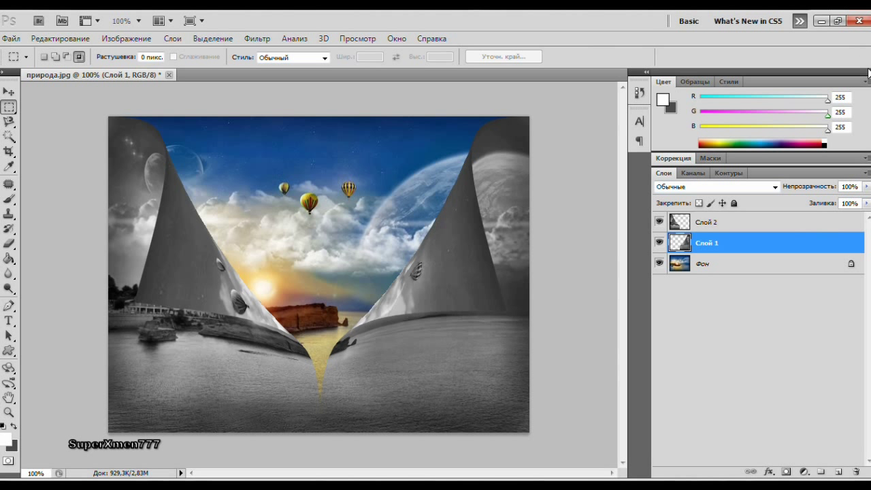
Set up Save As with the file name природа-1 and JPEG format.
left_click(867, 72)
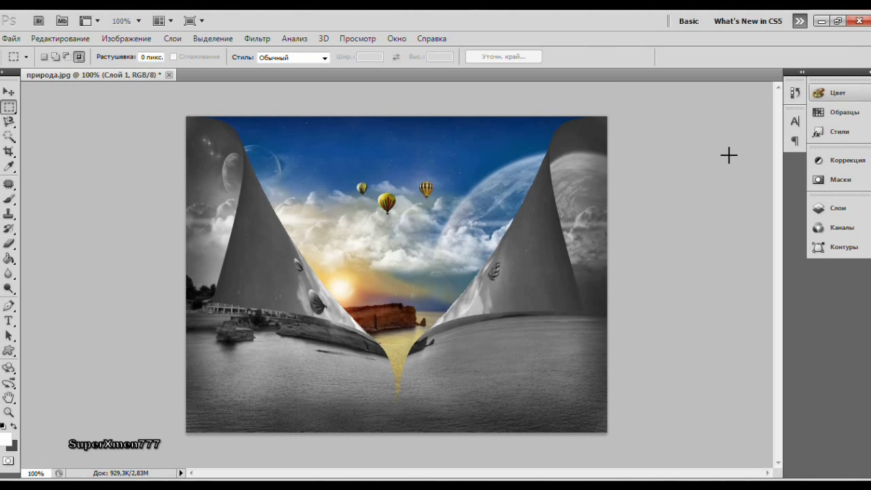
left_click(15, 42)
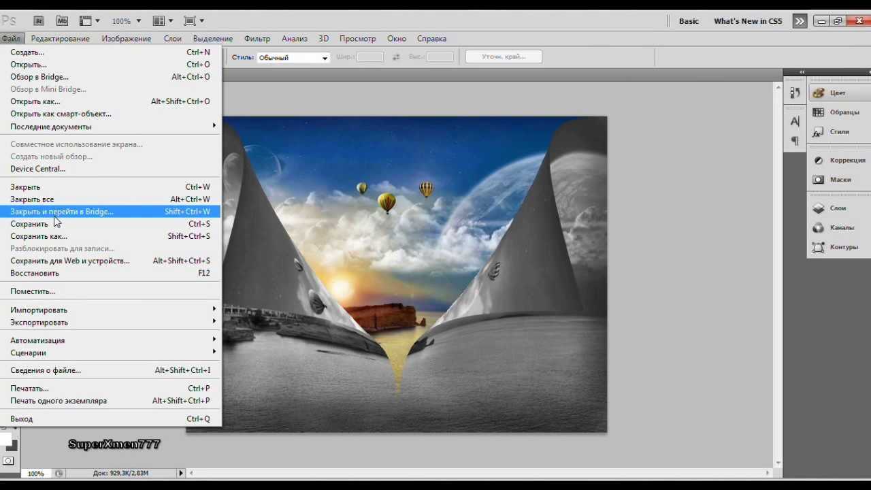
left_click(57, 235)
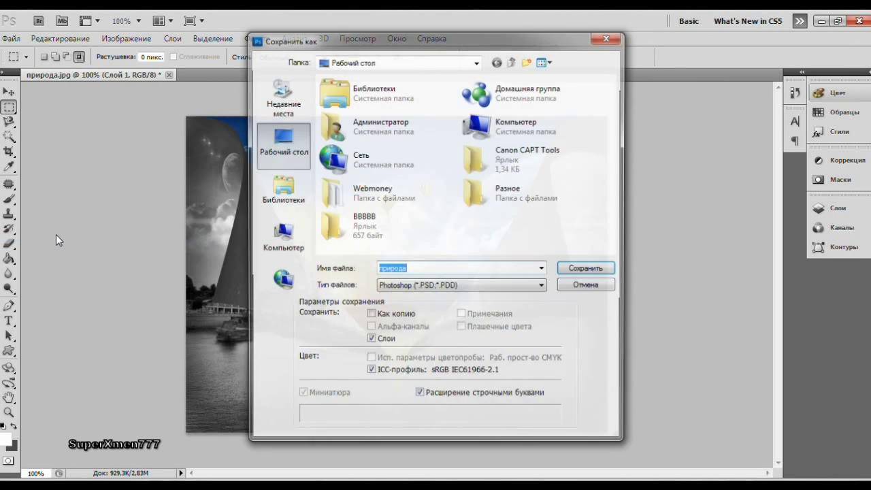
left_click(409, 269)
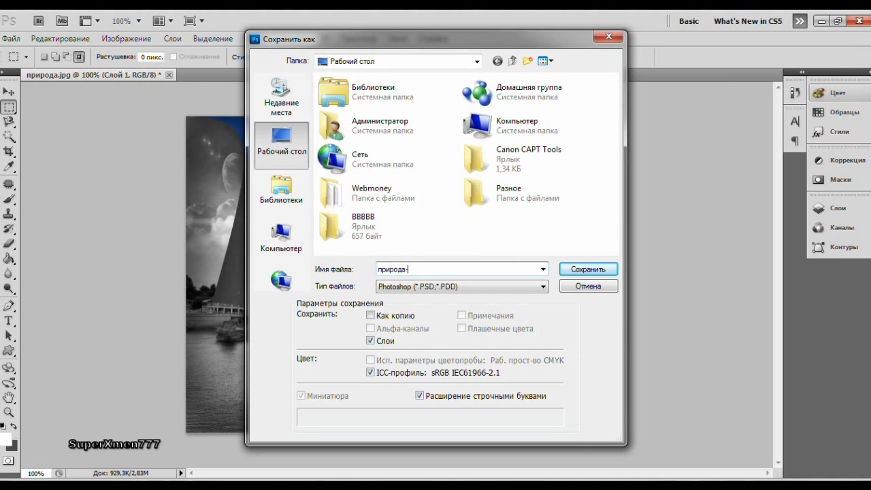
type("1")
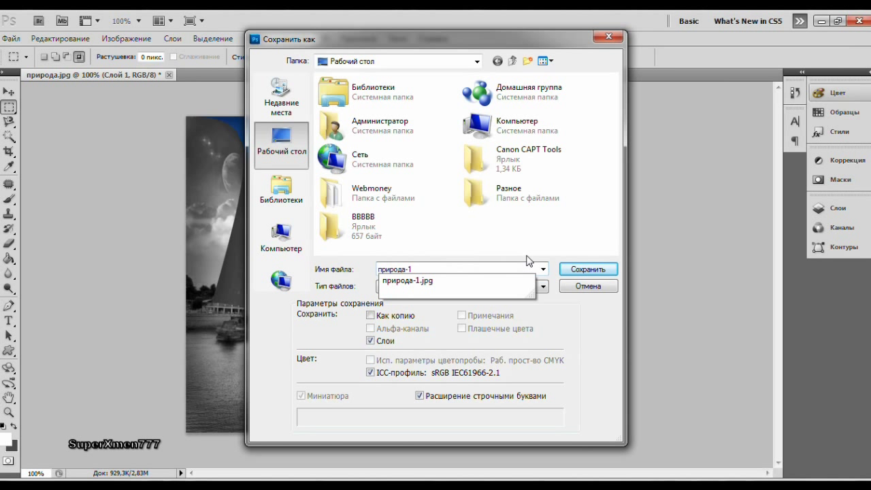
left_click(528, 262)
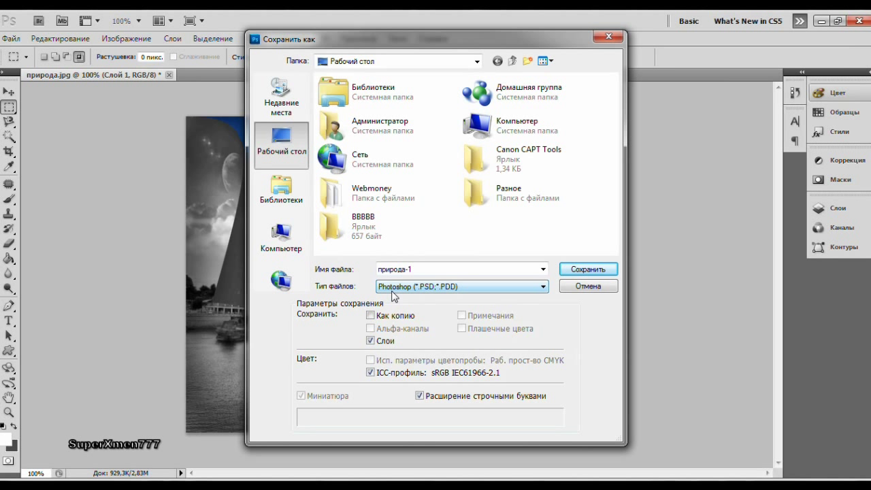
left_click(422, 290)
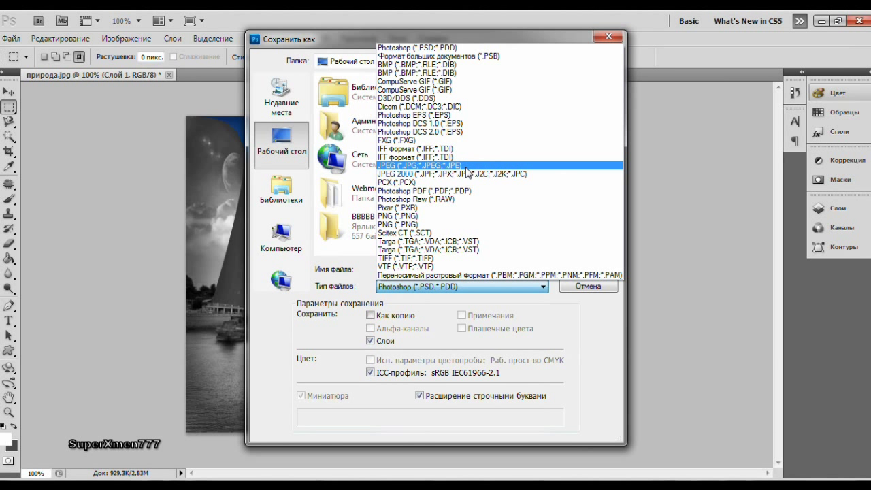
left_click(466, 166)
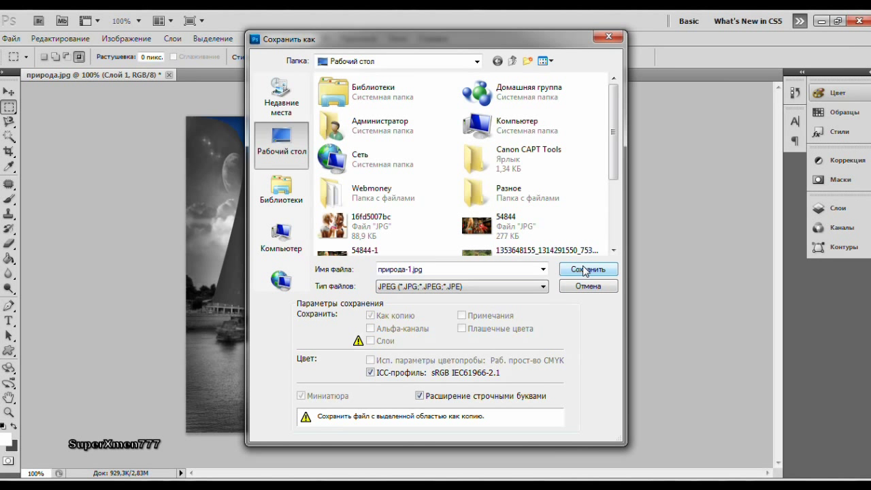
Close the save dialog and the document, discarding unsaved changes.
left_click(618, 37)
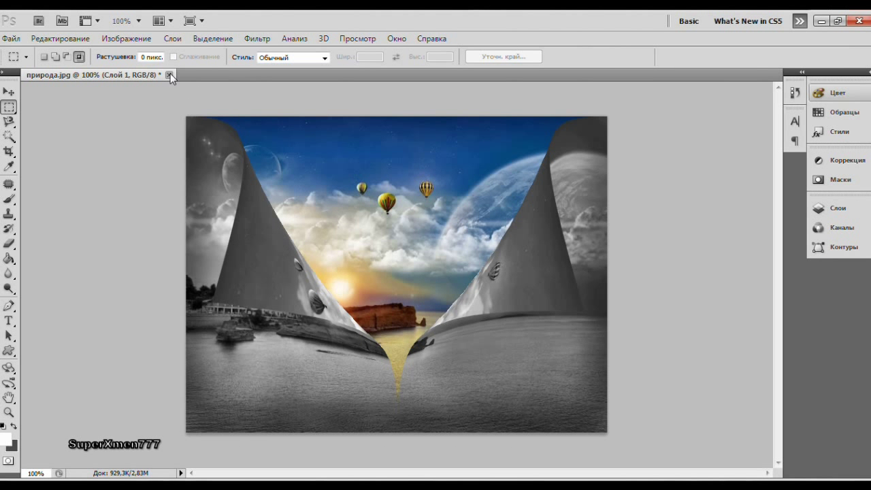
left_click(169, 75)
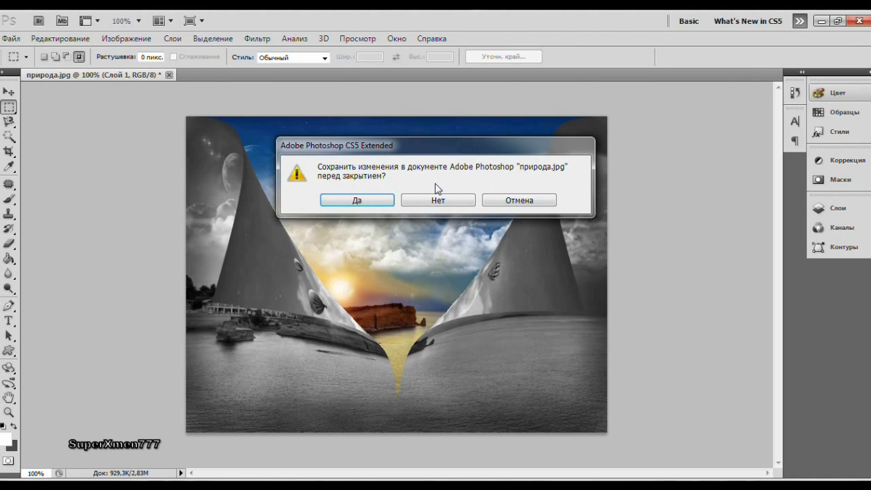
left_click(445, 199)
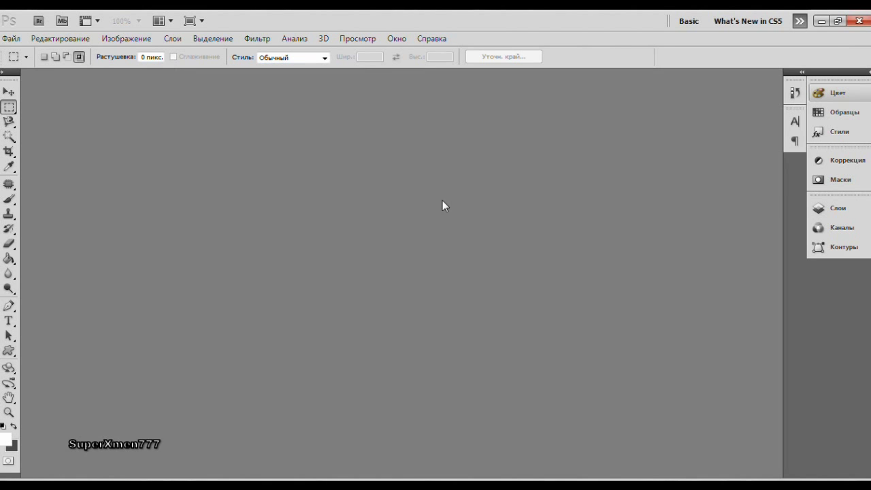
Exit Photoshop and open the природа-1 image from the Windows desktop.
left_click(859, 25)
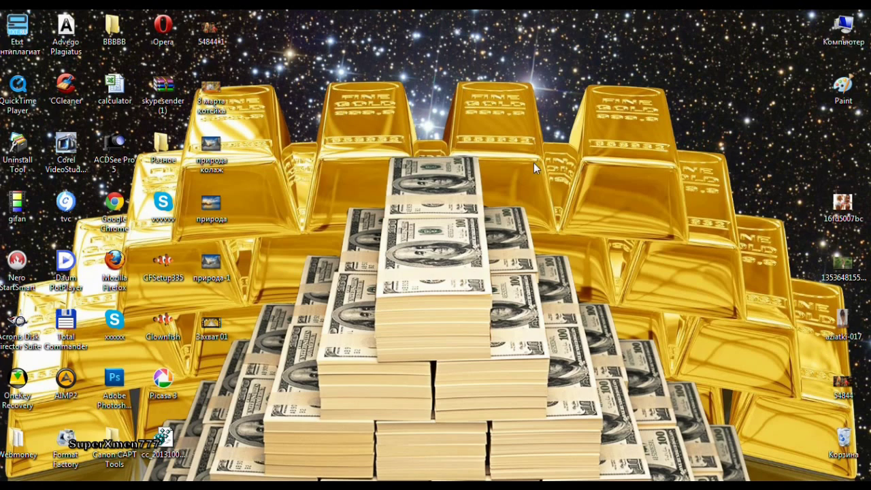
double_click(213, 269)
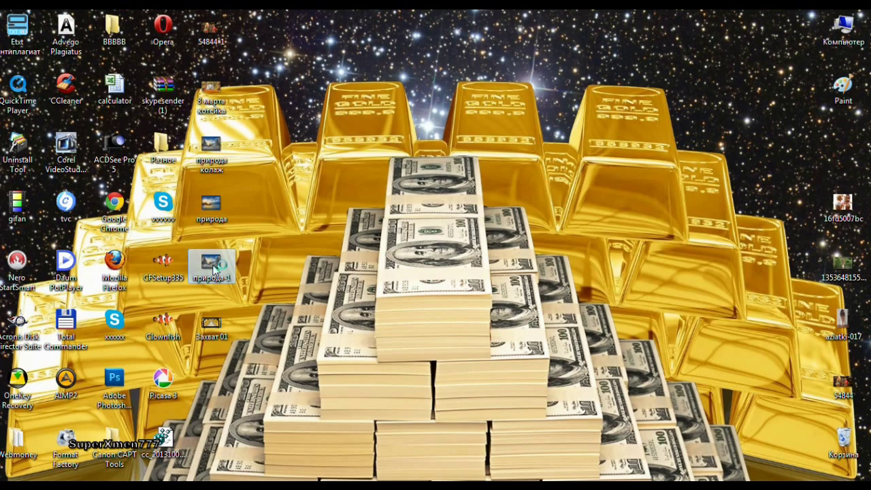